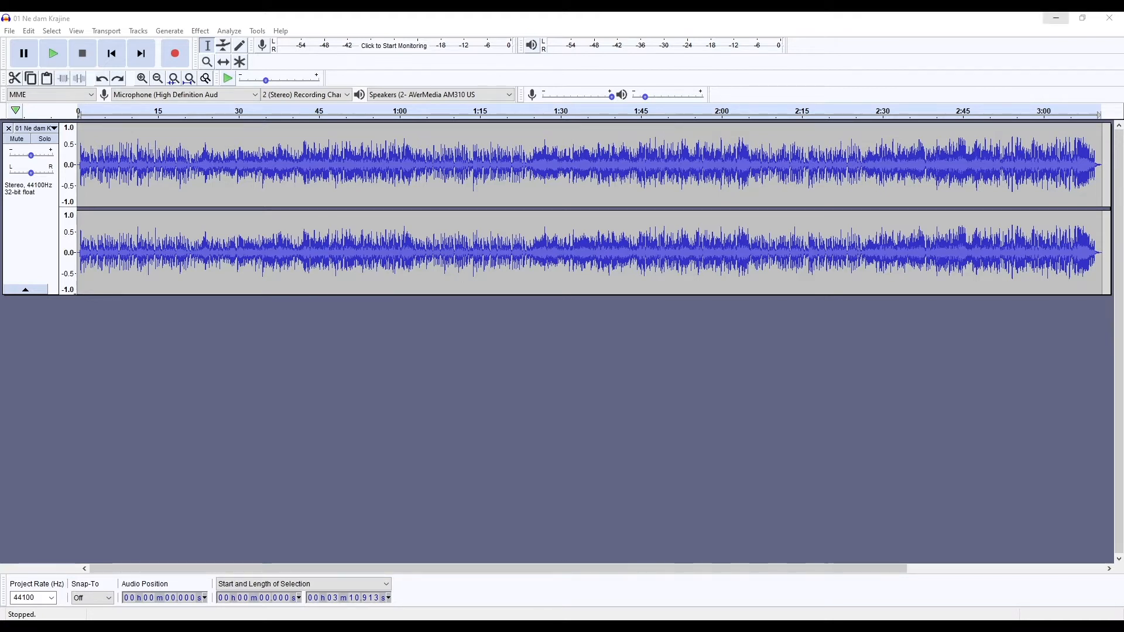
Step: Normalize the whole track to a 0.0 dB peak, removing DC offset and normalizing the stereo channels independently
left_click(786, 23)
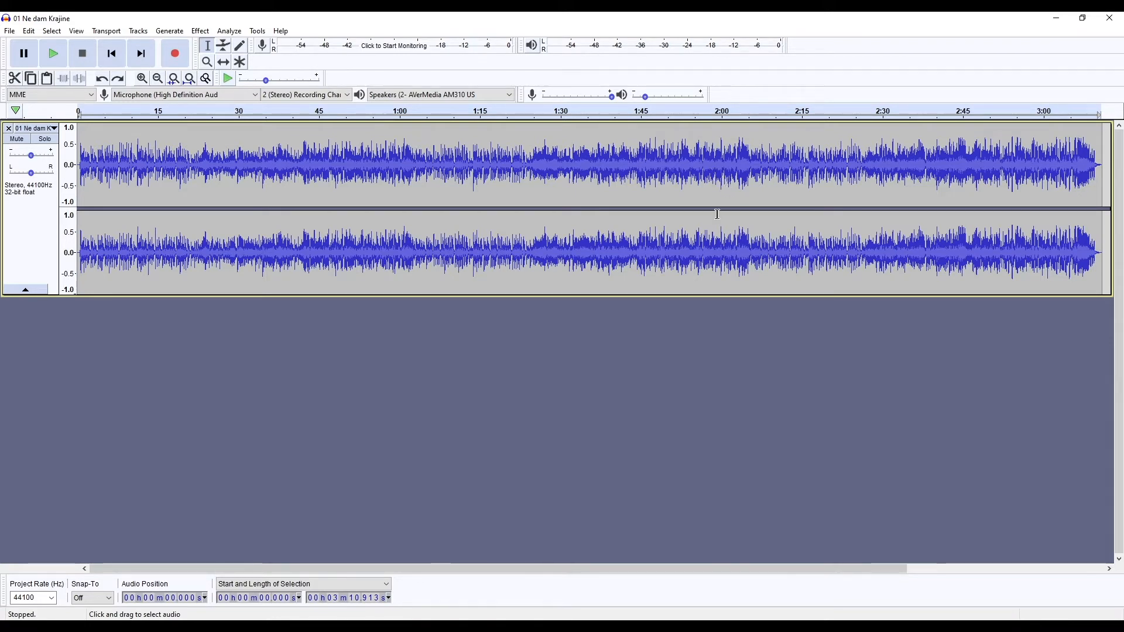
key("ctrl+a")
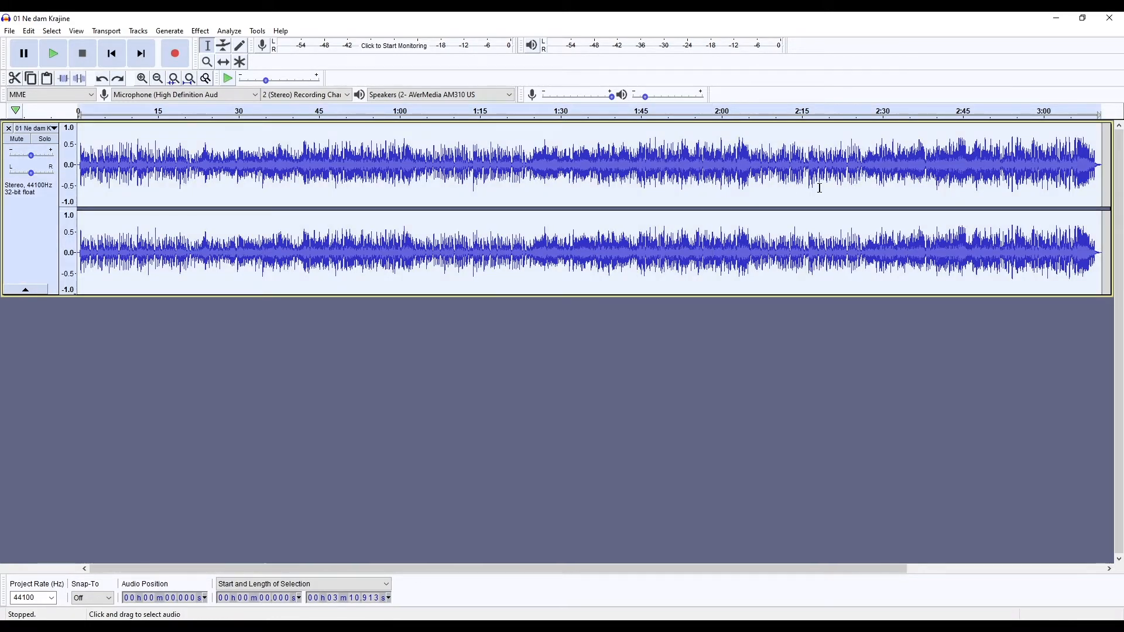
left_click(200, 31)
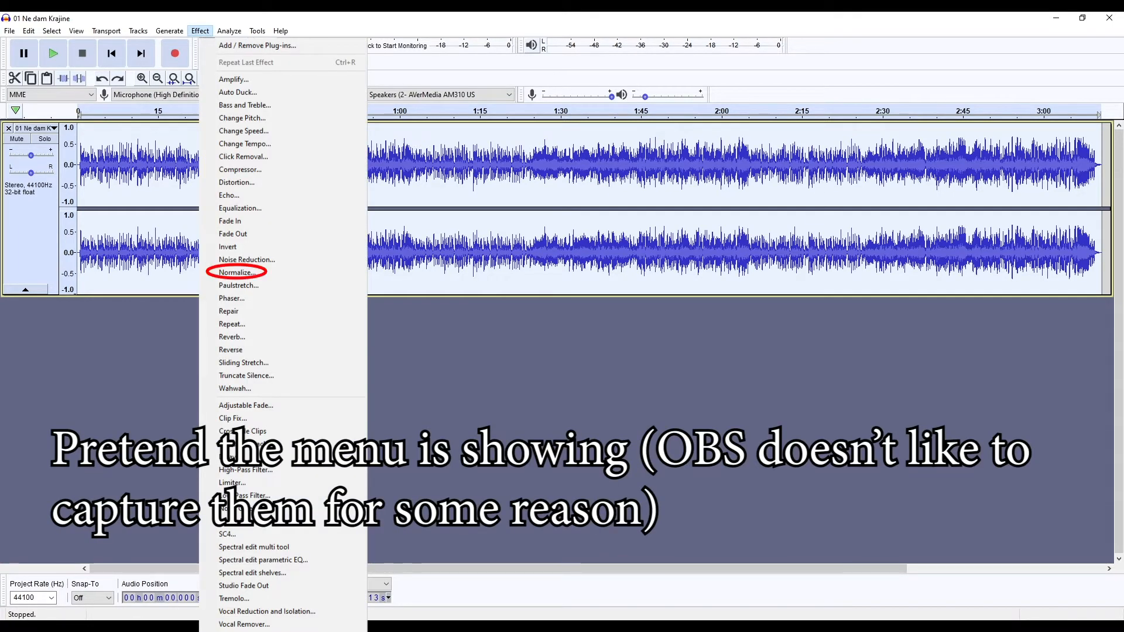
left_click(237, 272)
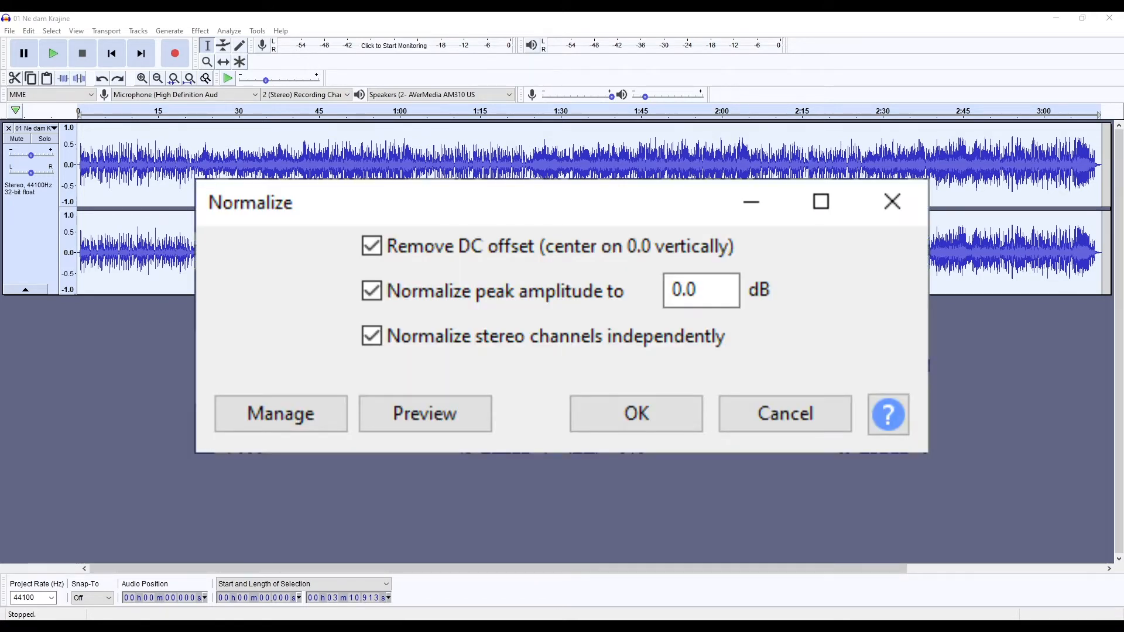
key("Return")
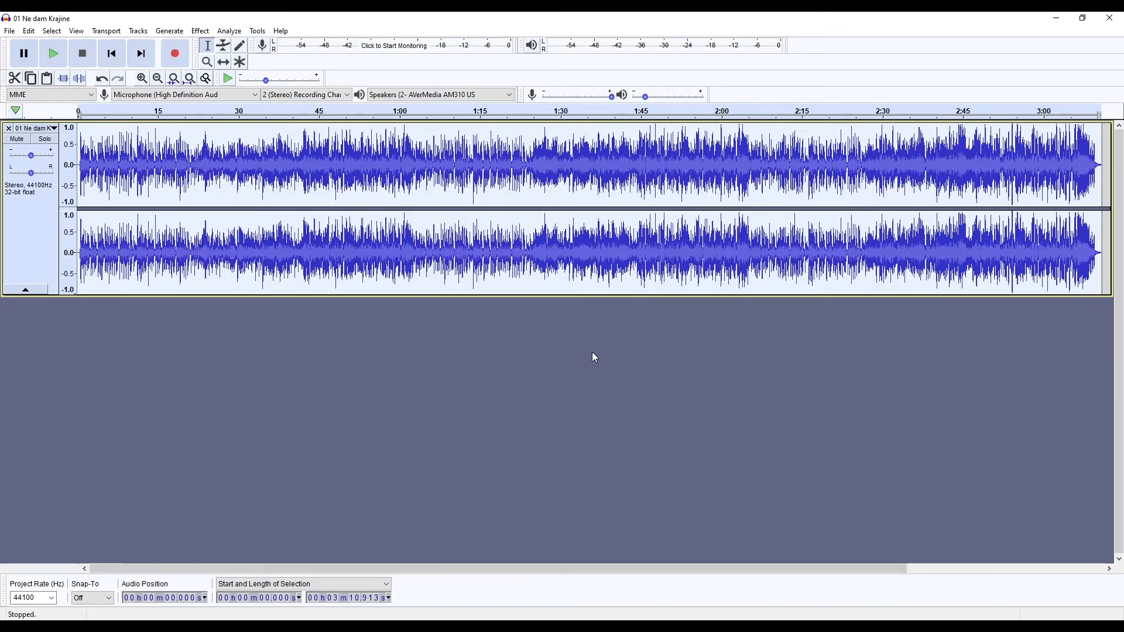
Step: Apply Fade Out to the quiet tail of the track, from about 3:09.58 to the end
left_click_drag(326, 252, 850, 255)
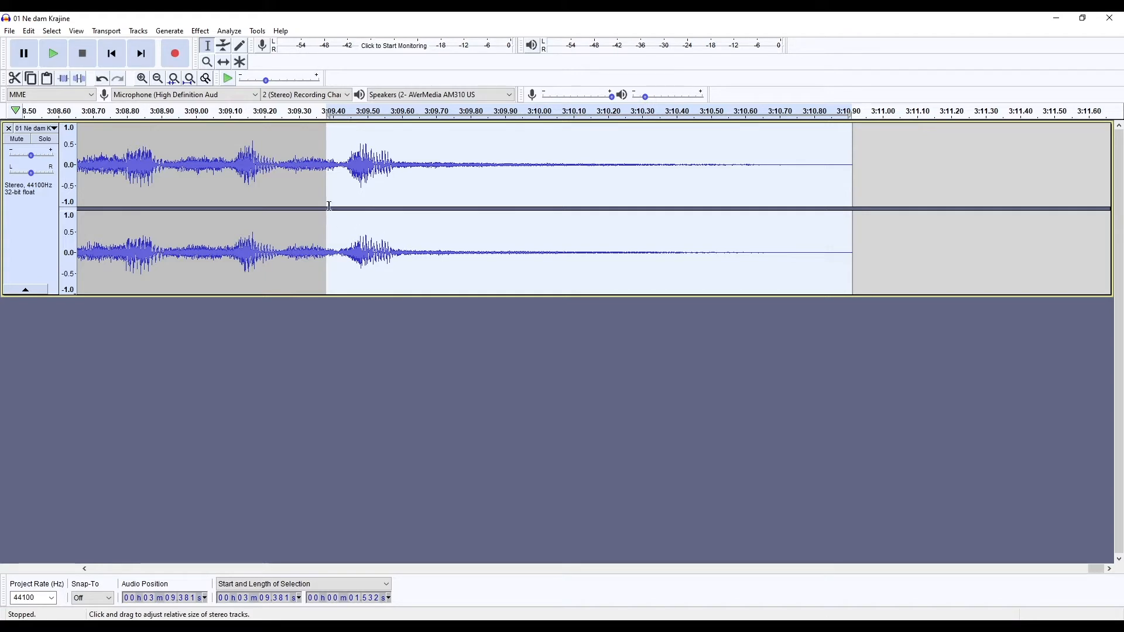
left_click_drag(332, 203, 402, 205)
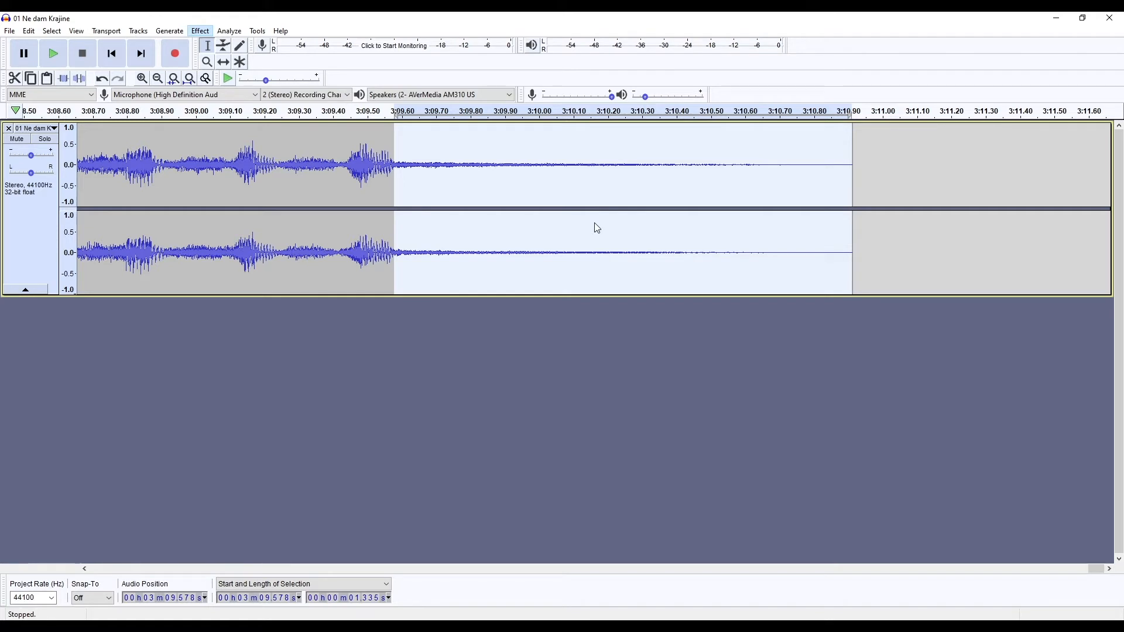
left_click(324, 236)
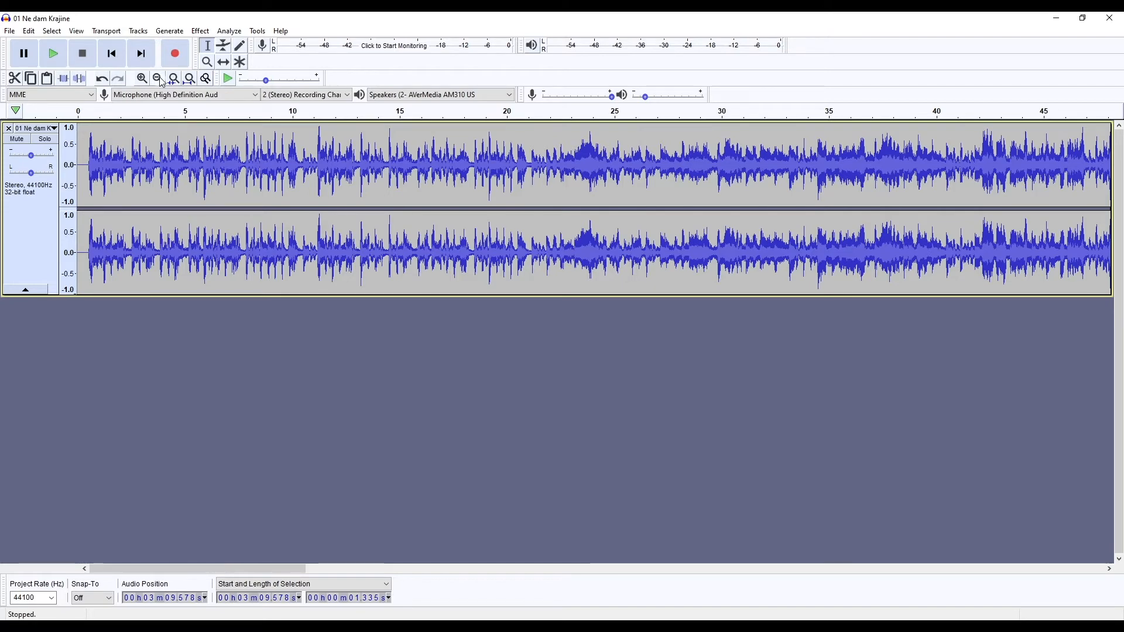
left_click(163, 82)
left_click(158, 79)
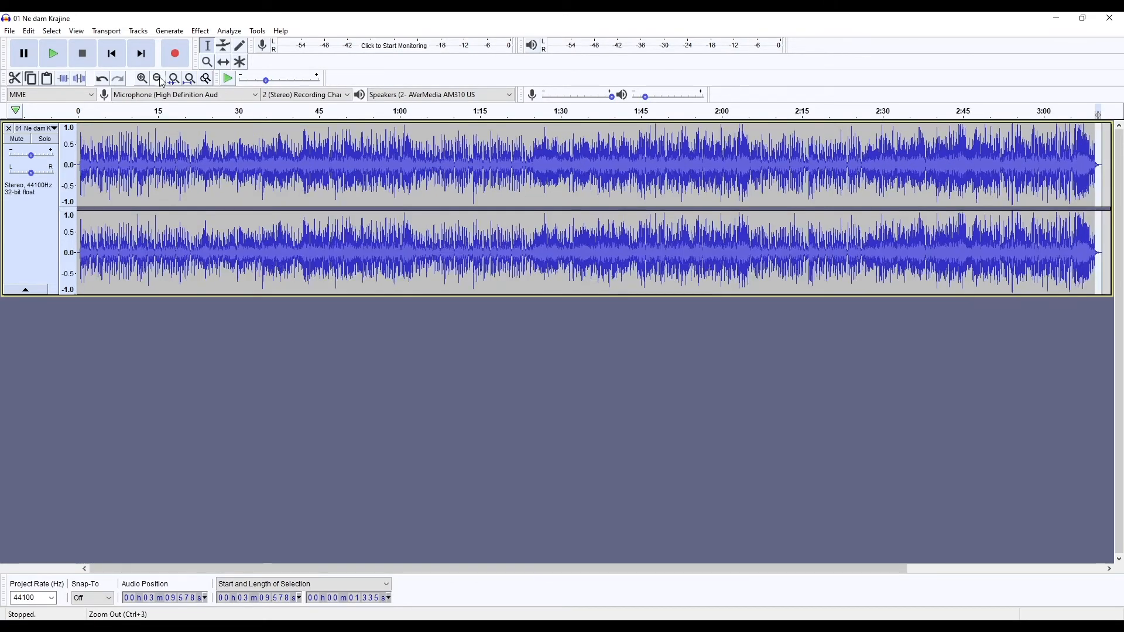
left_click(158, 78)
left_click(78, 261)
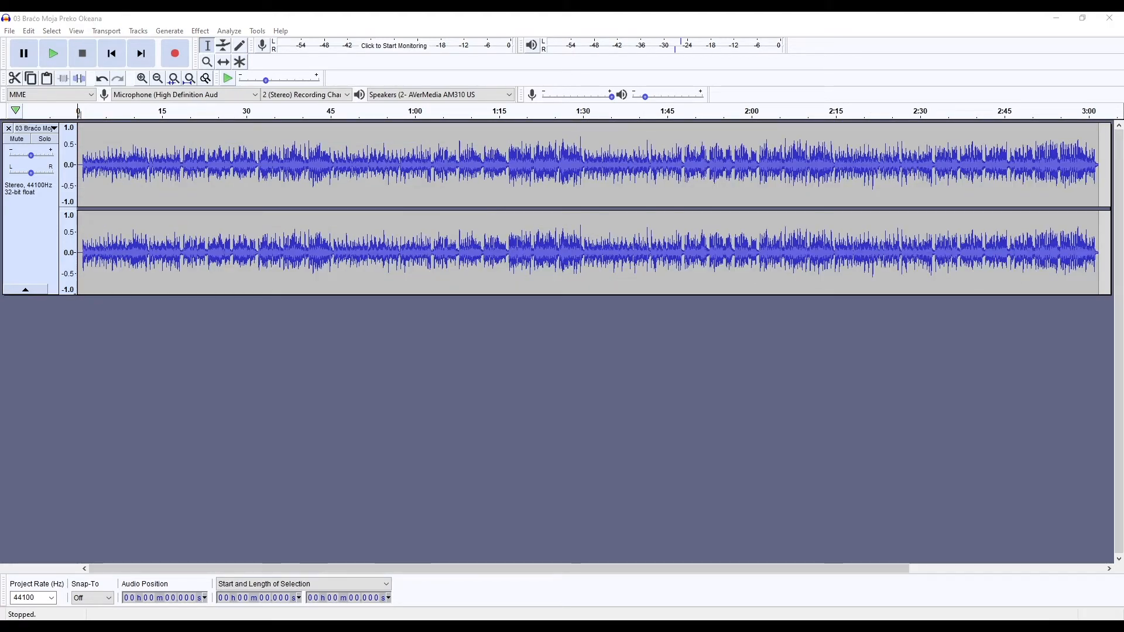
Step: Delete about the first 0.65 s of silence from the start of the 03 Braćo Moja Preko Okeana track
left_click(331, 217)
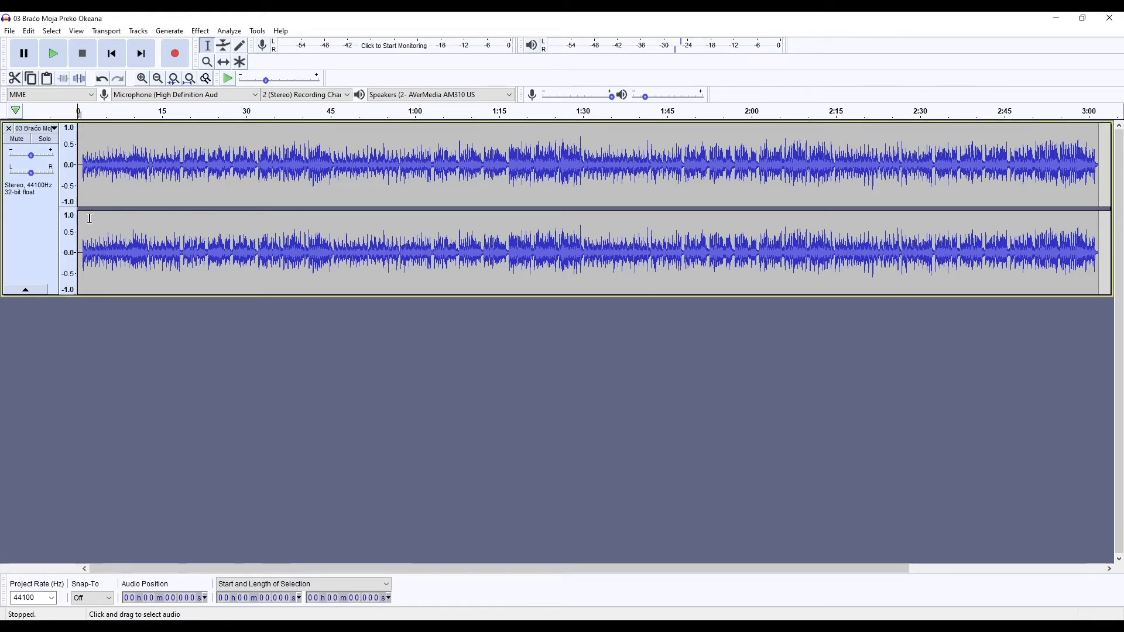
left_click(147, 80)
left_click(147, 79)
left_click(147, 80)
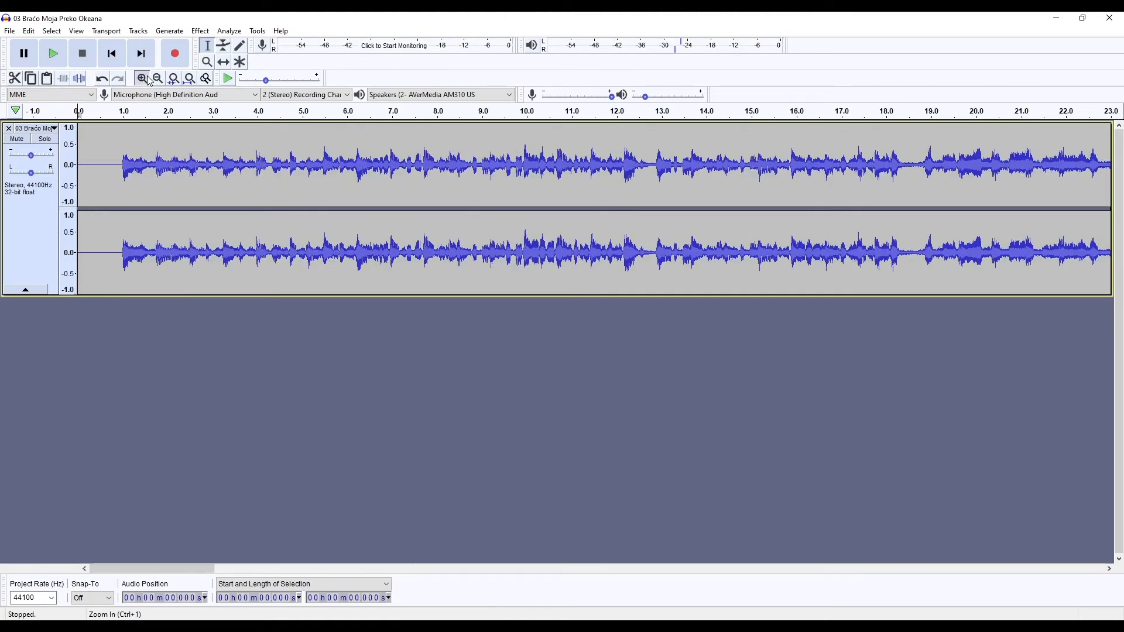
left_click(148, 80)
left_click(149, 80)
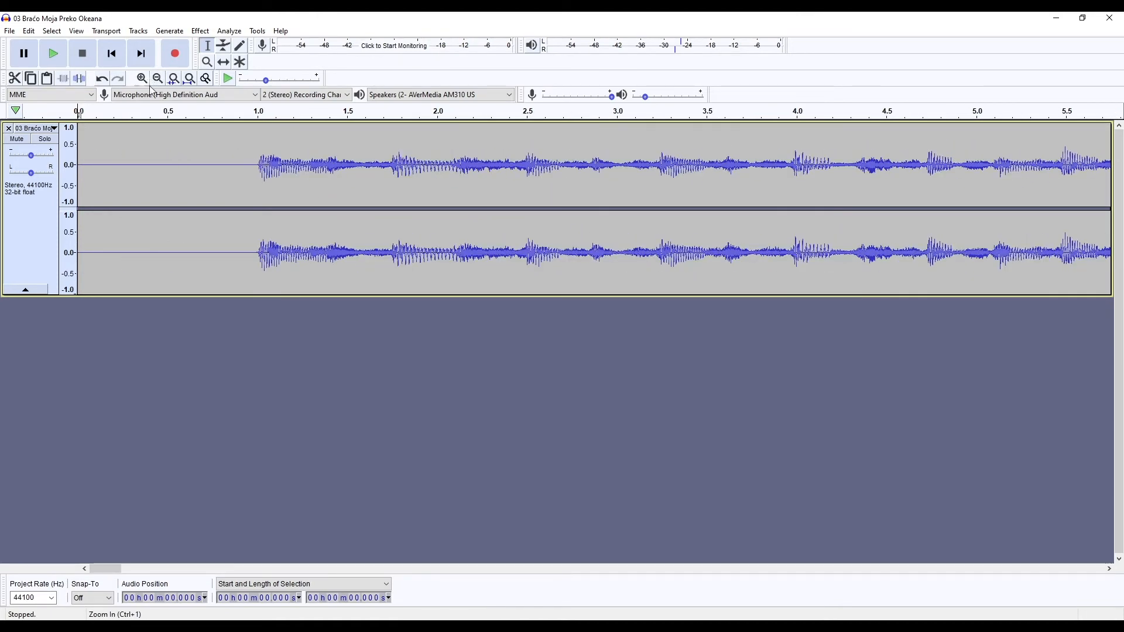
left_click(167, 170)
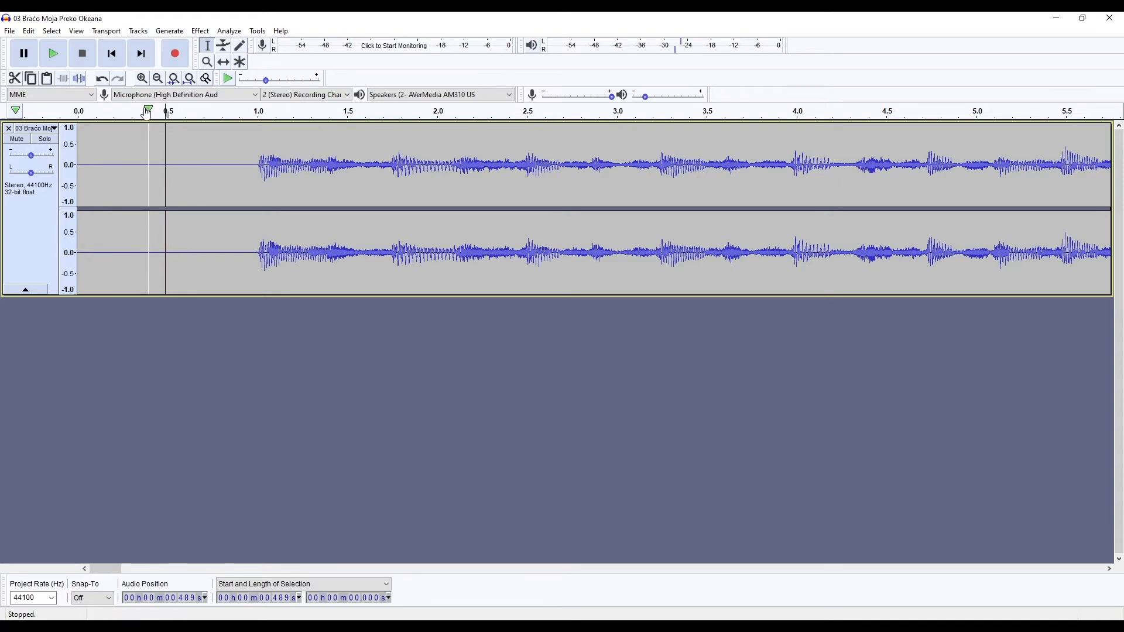
left_click(145, 164)
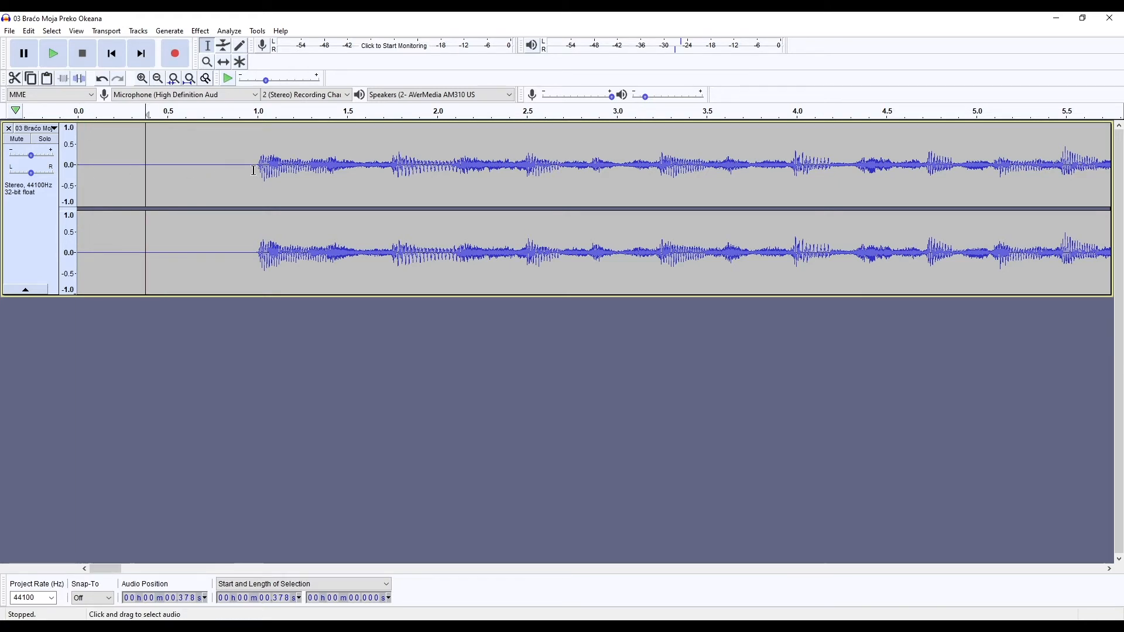
left_click_drag(253, 170, 236, 134)
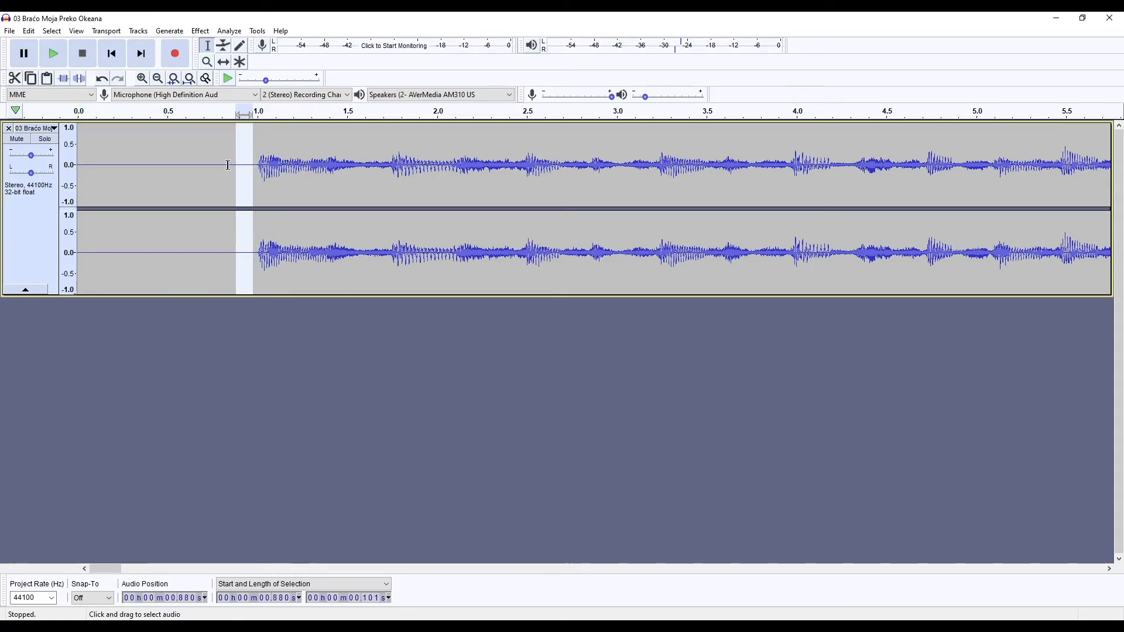
left_click_drag(194, 168, 7, 183)
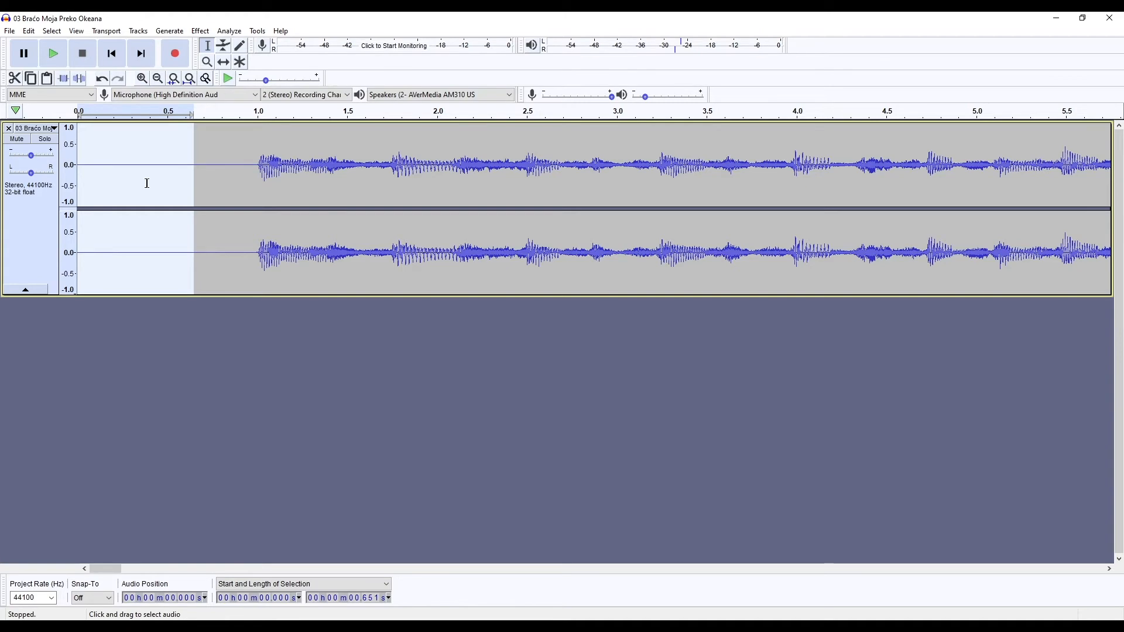
key("Delete")
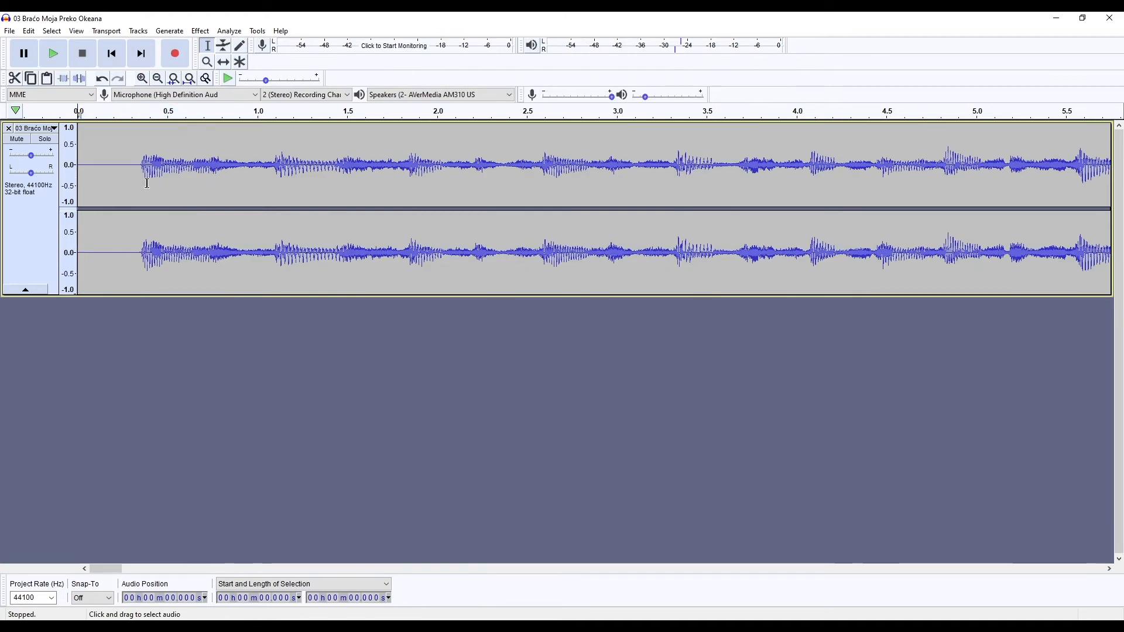
Step: Apply Fade Out to the quiet tail of the track, from about 3:00.52 to the end
left_click(157, 79)
left_click(157, 79)
left_click(157, 79)
left_click(157, 79)
left_click(158, 79)
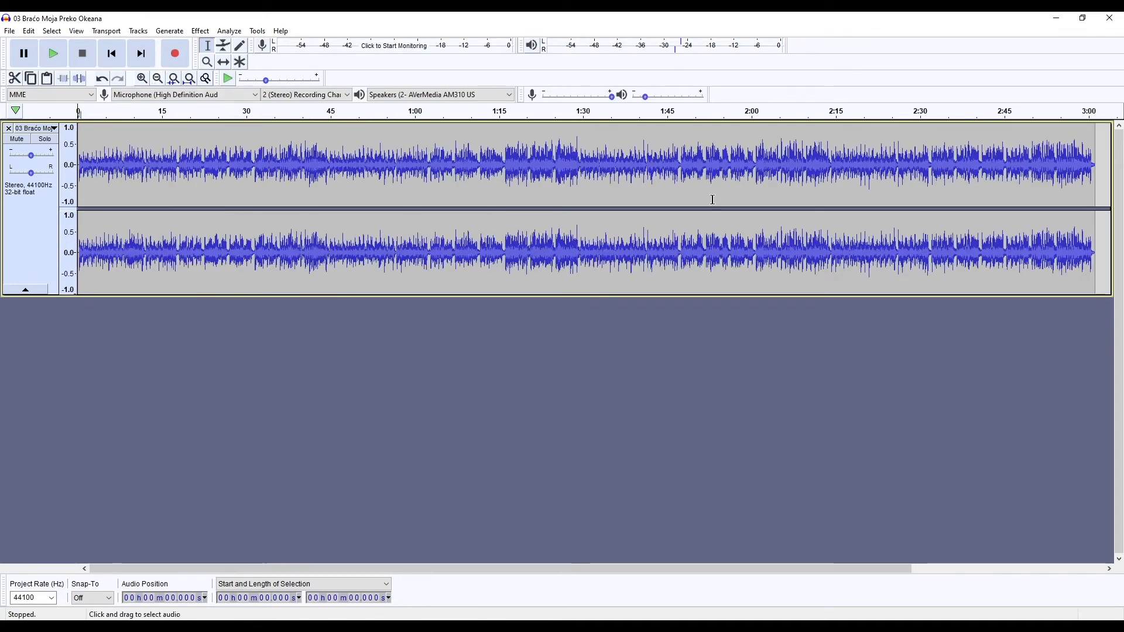
left_click_drag(1095, 173, 1090, 173)
left_click(146, 84)
left_click(147, 84)
left_click(146, 84)
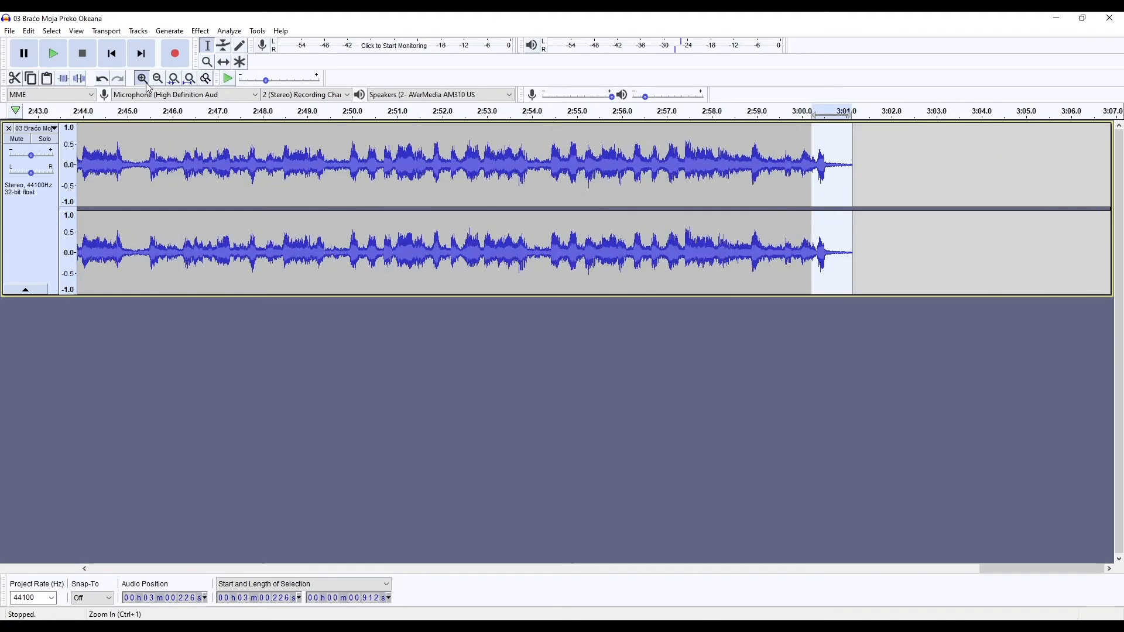
left_click(148, 85)
left_click(148, 86)
left_click(148, 86)
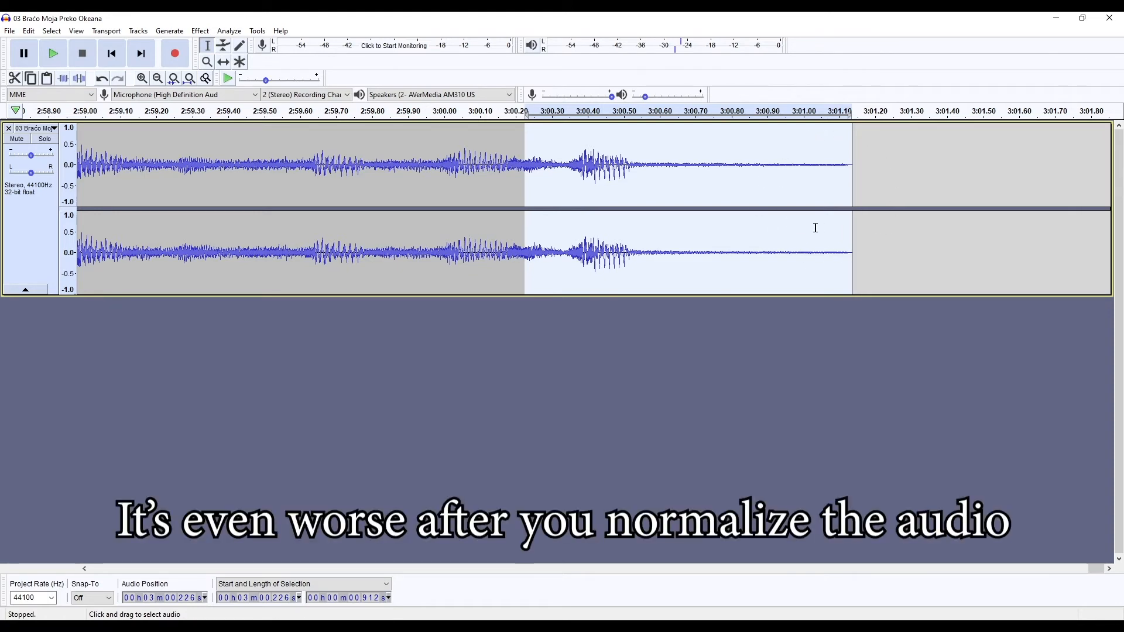
left_click_drag(526, 173, 632, 178)
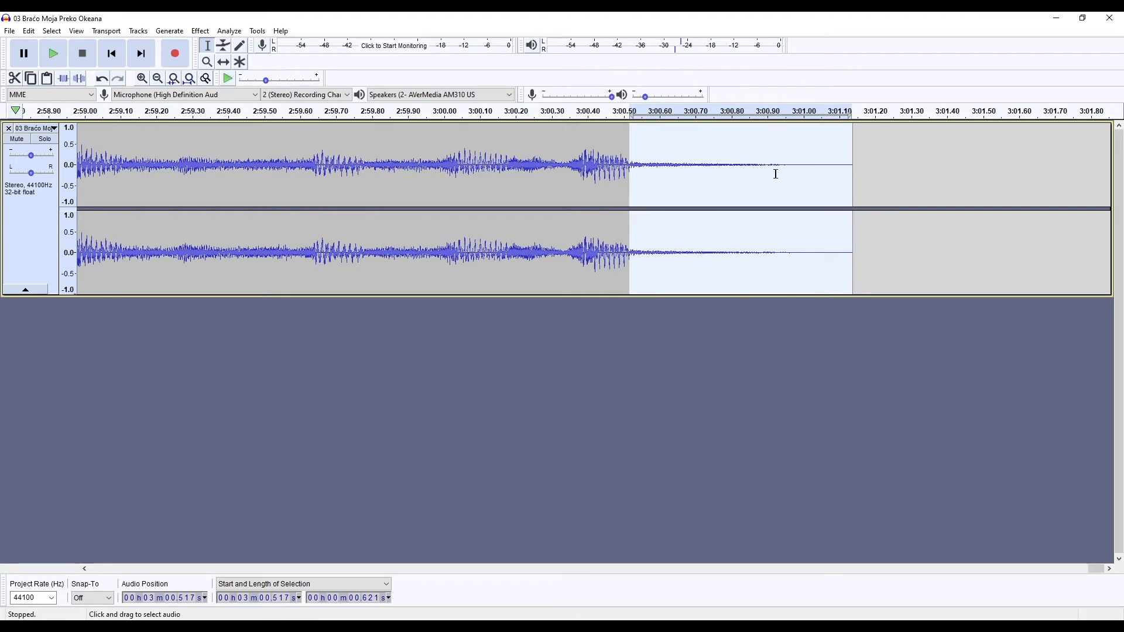
Step: Export the first song as 01 Ne dam Krajine.flac, using FLAC format at level 8 (best) and 24 bit depth
key("ctrl+3")
key("ctrl+3")
key("ctrl+3")
key("ctrl+3")
key("ctrl+3")
key("ctrl+3")
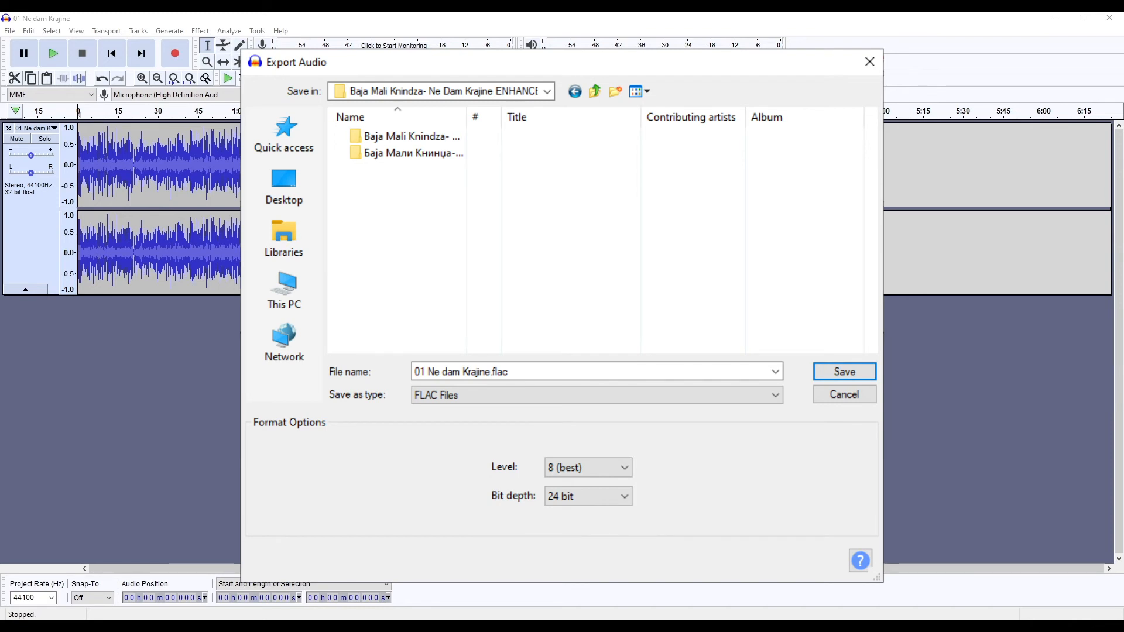
key("Return")
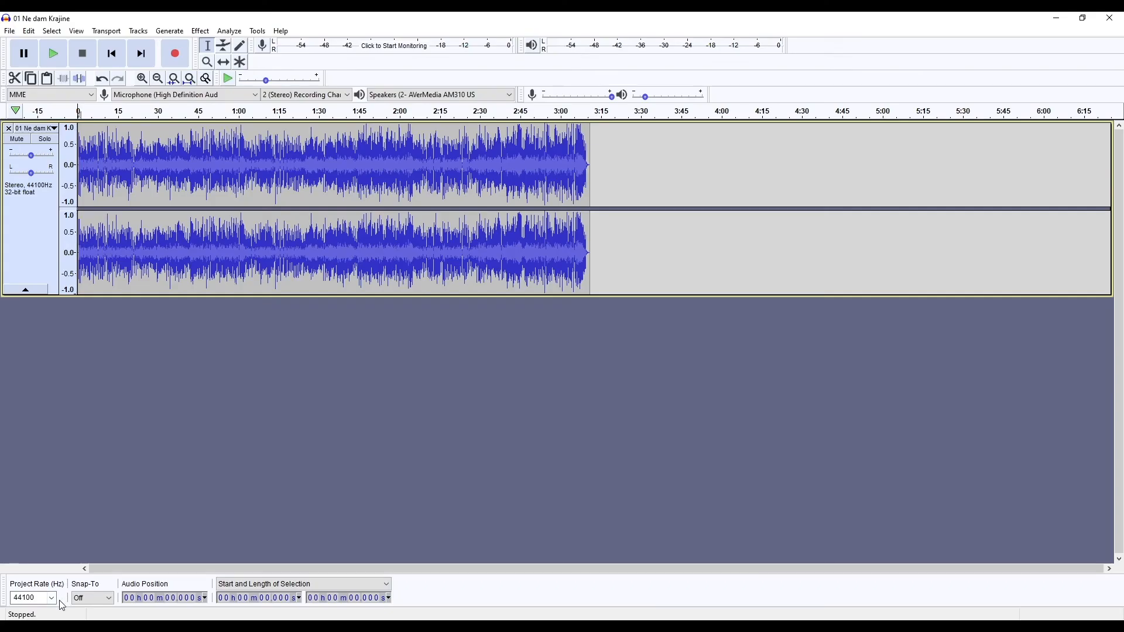
Step: Set the project rate to 88200 Hz
left_click(662, 486)
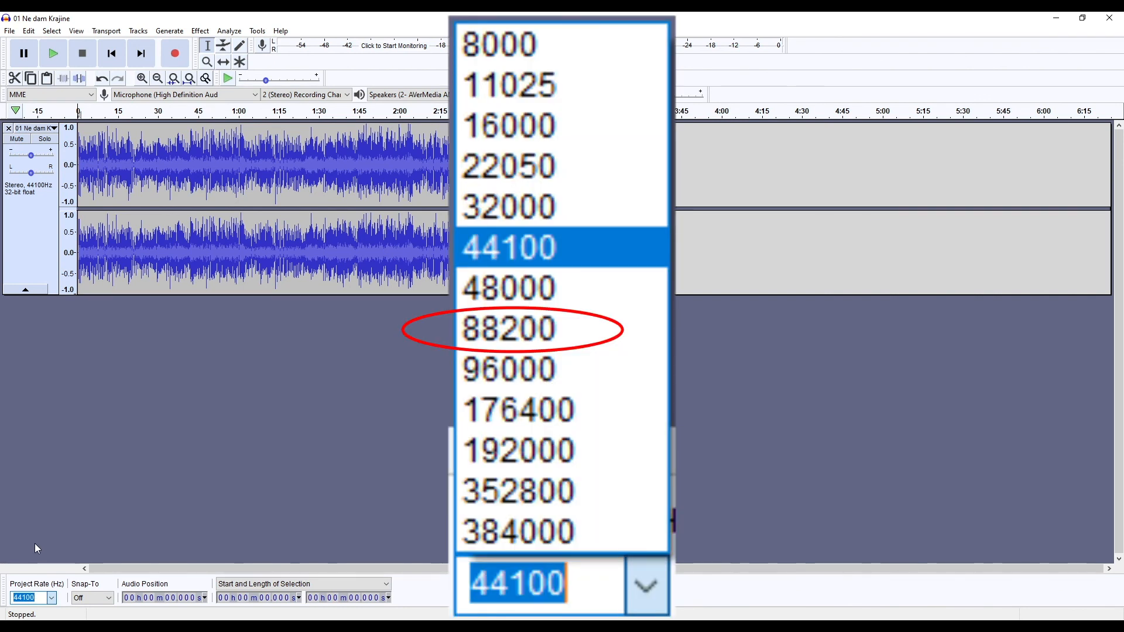
key("Down")
key("Down")
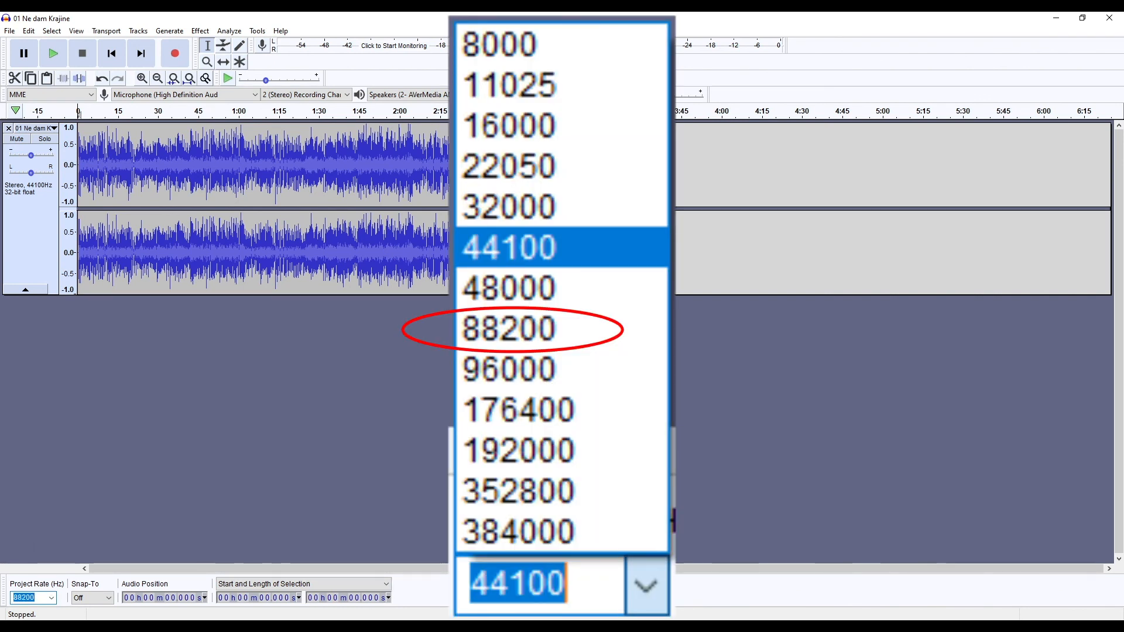